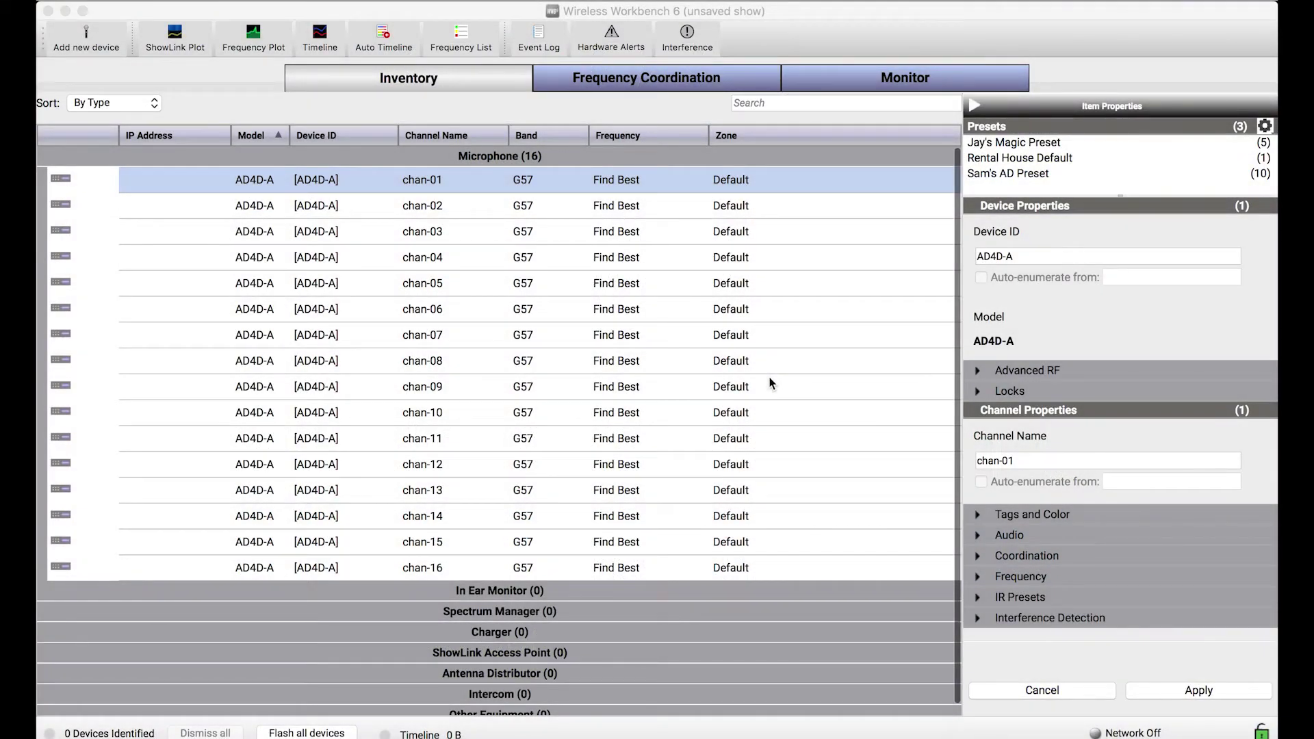
# Select all 16 AD4D-A microphone channels and focus the shared Channel Name field
pyautogui.keyDown('shift'); pyautogui.click(710, 573); pyautogui.keyUp('shift')
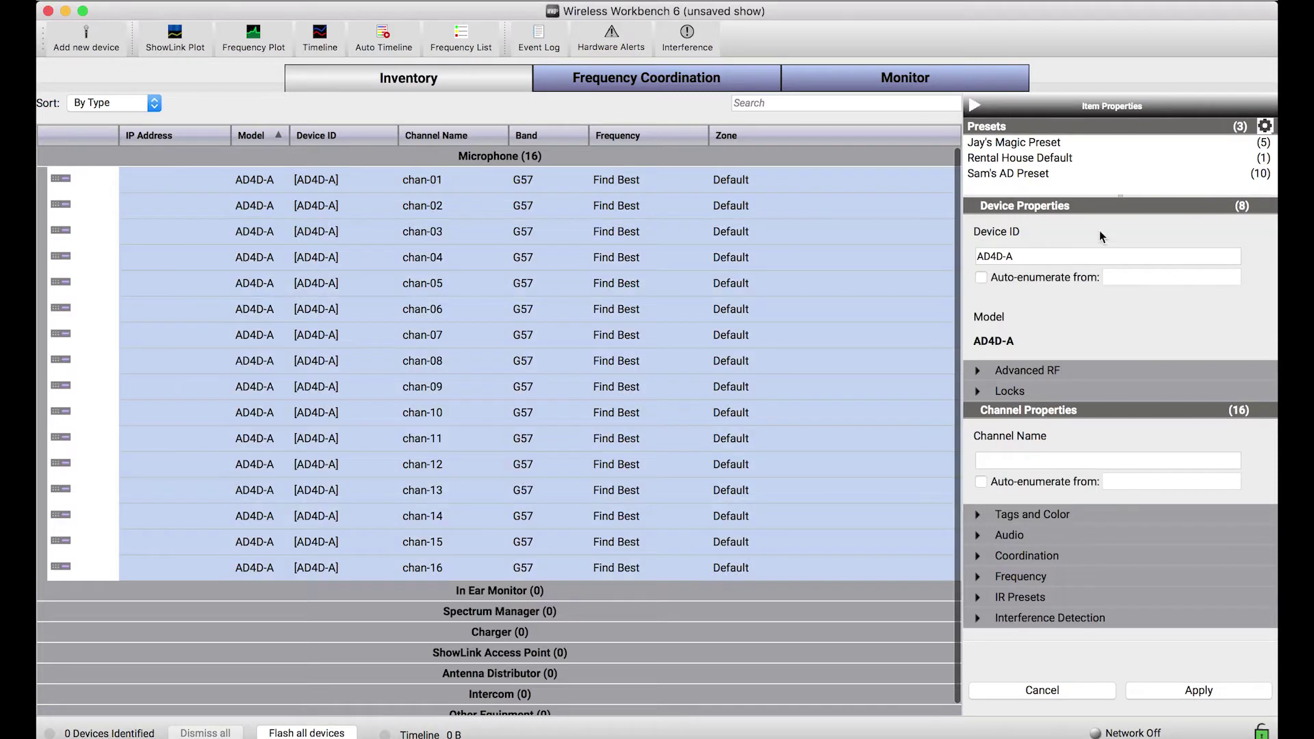
pyautogui.click(1040, 462)
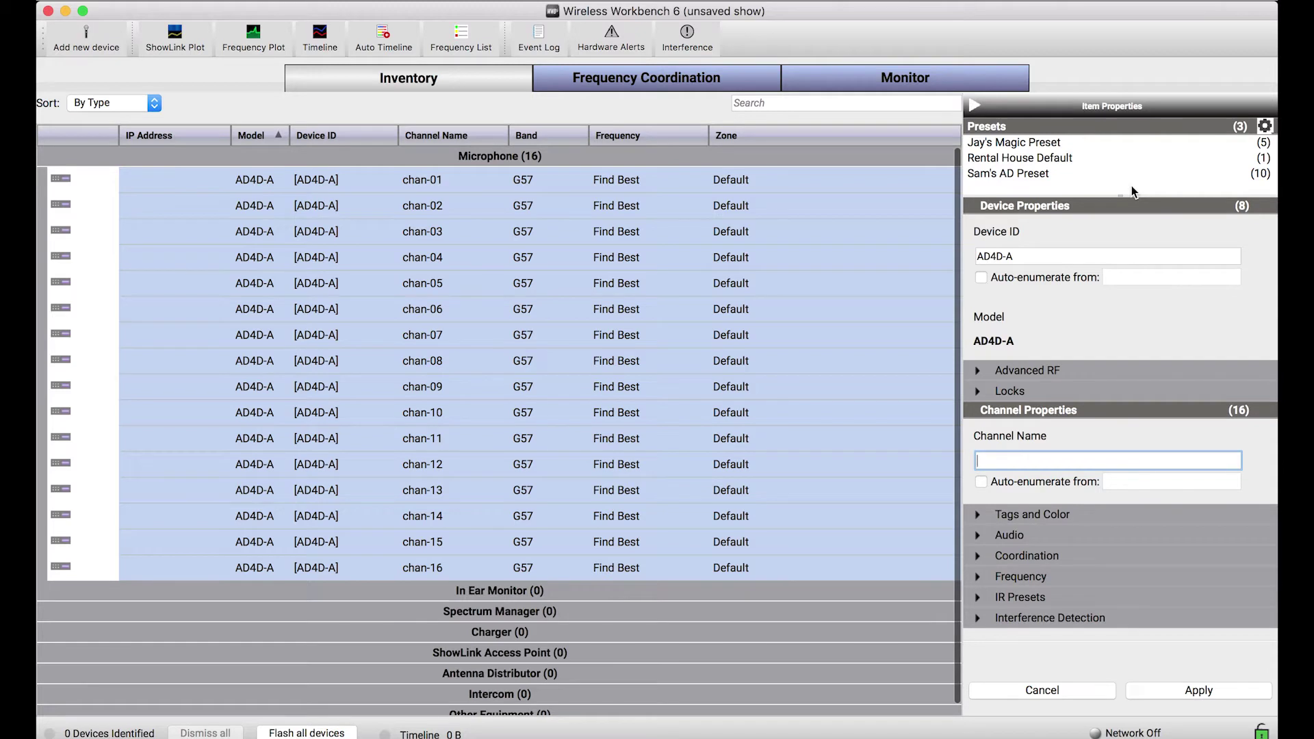
# Reselect all 16 microphone channels and load Sam's AD Preset, staging the name 'configed'
pyautogui.click(838, 265)
pyautogui.click(493, 180)
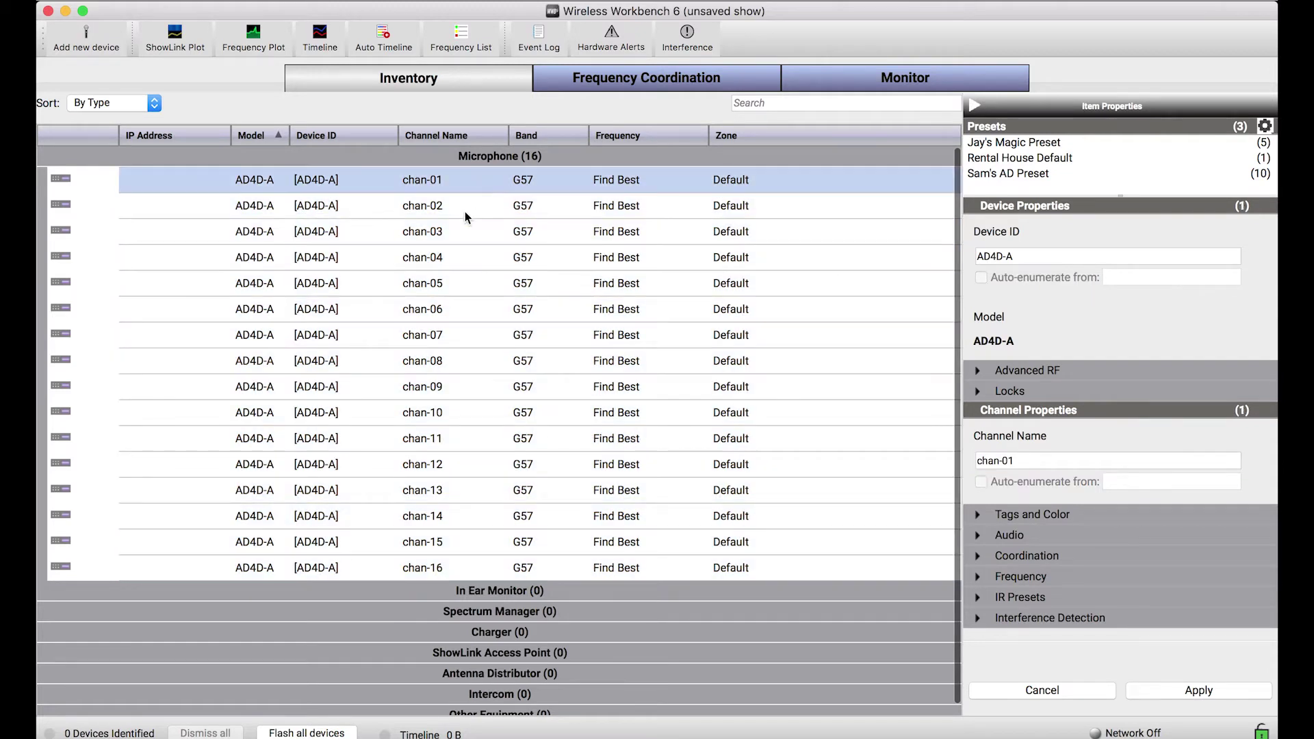
pyautogui.keyDown('shift'); pyautogui.click(439, 568); pyautogui.keyUp('shift')
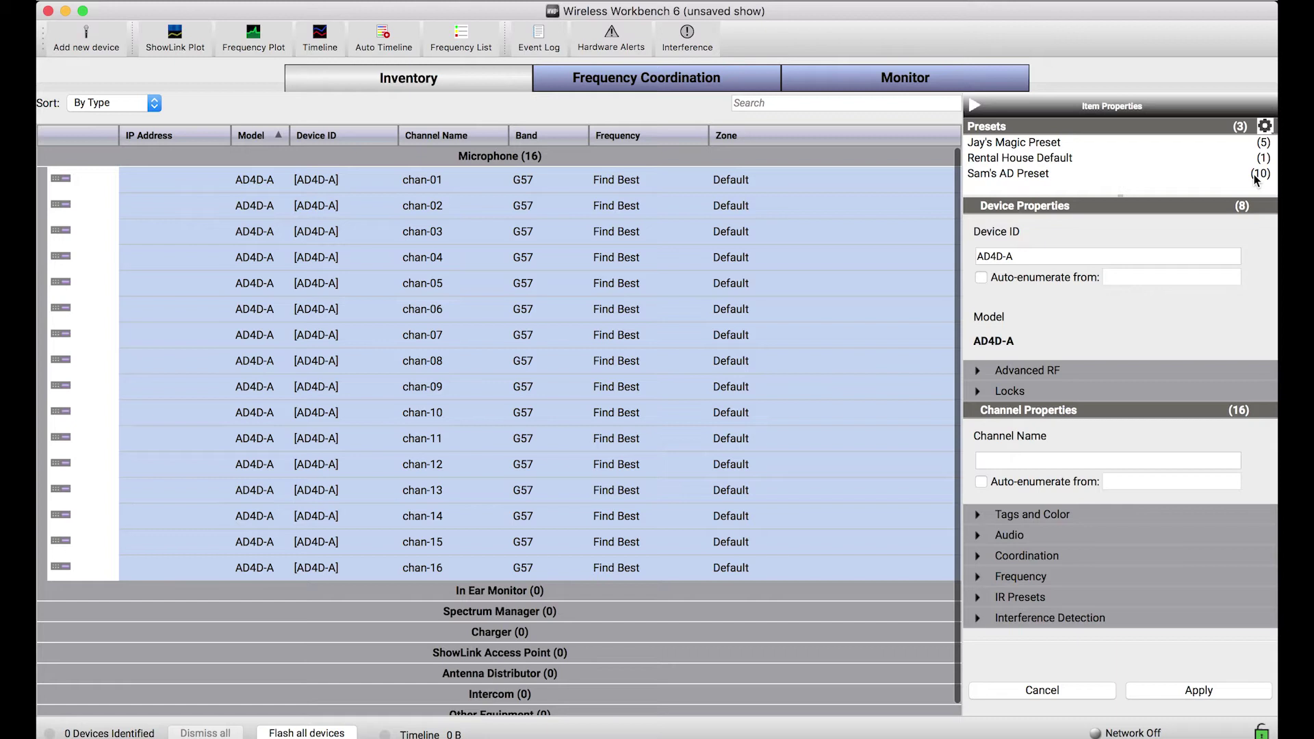
pyautogui.click(1014, 172)
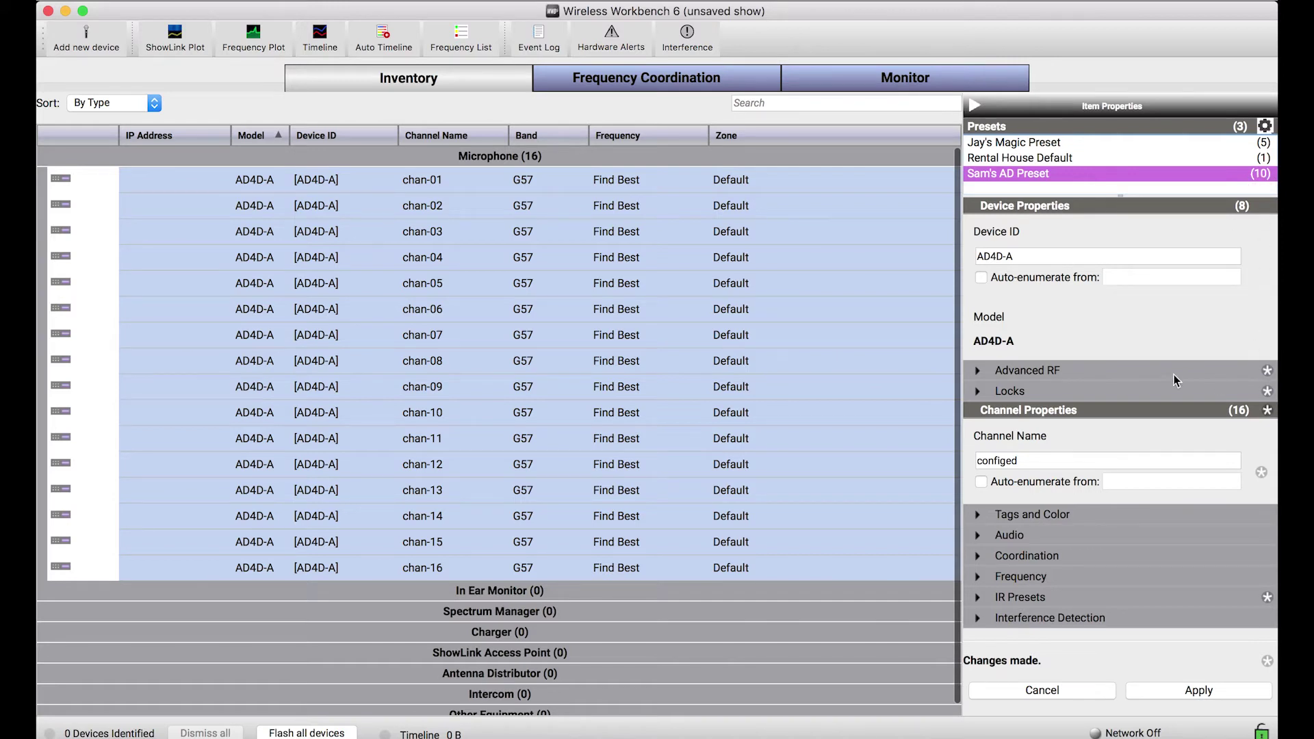
pyautogui.click(979, 371)
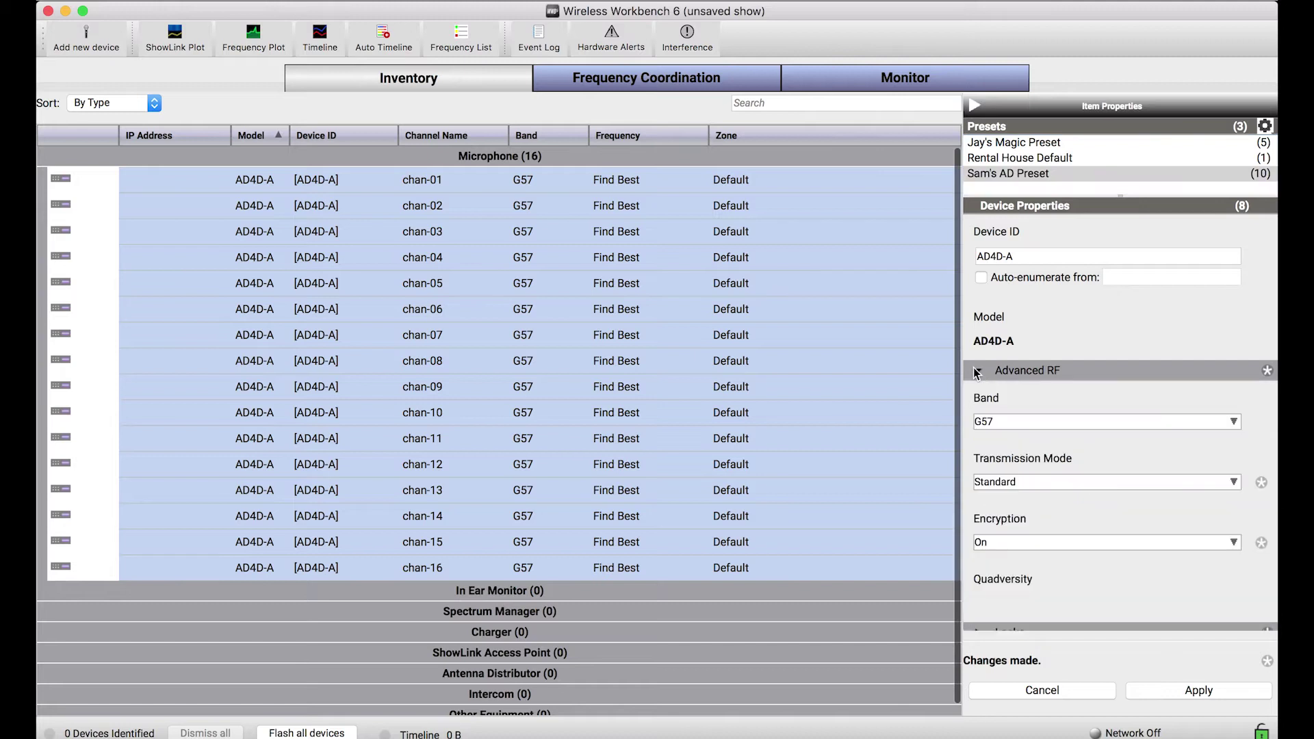
pyautogui.scroll(-3, 1130, 411)
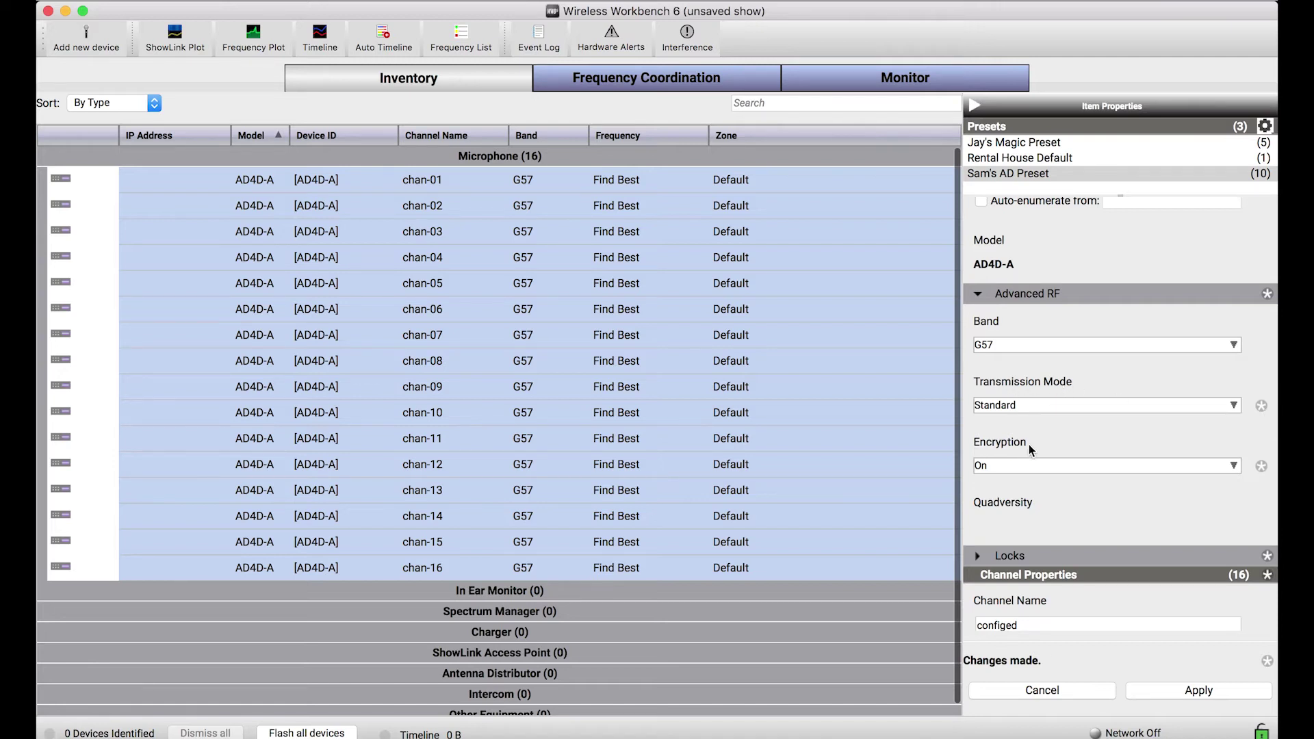
pyautogui.click(977, 296)
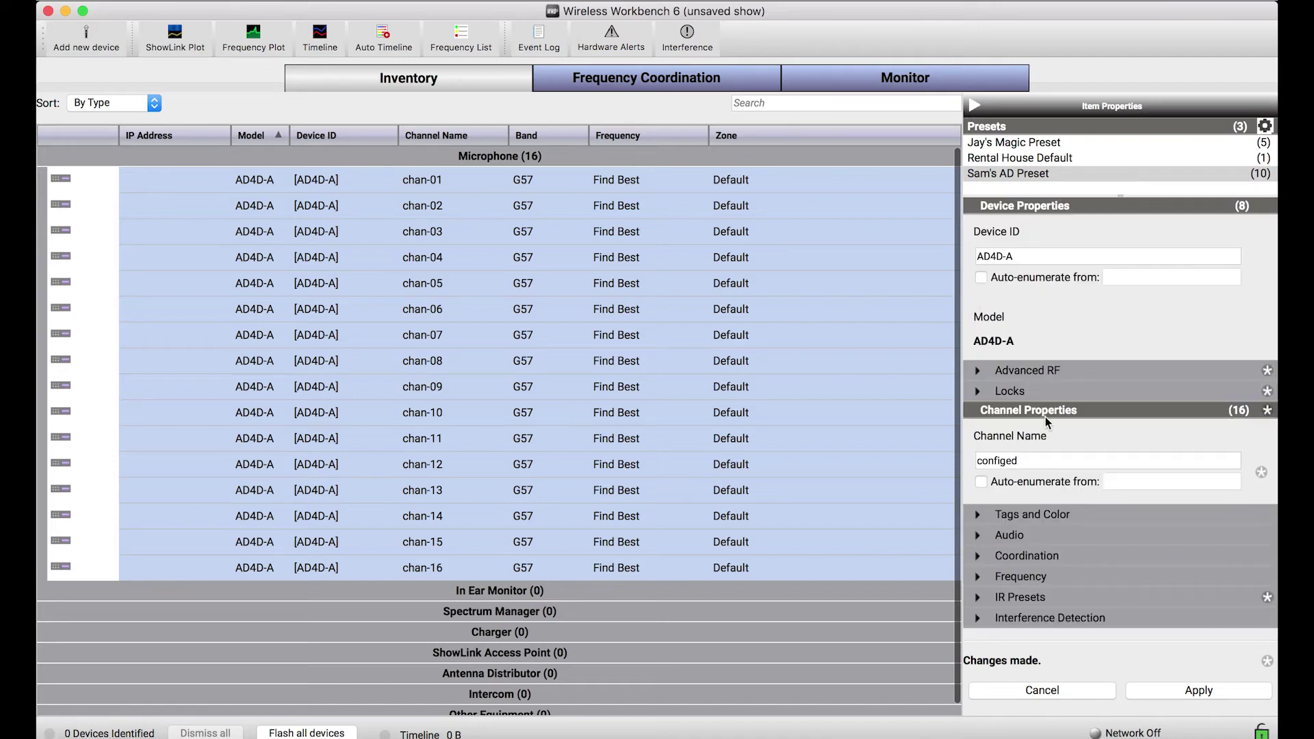
pyautogui.click(979, 597)
pyautogui.scroll(-3, 1037, 442)
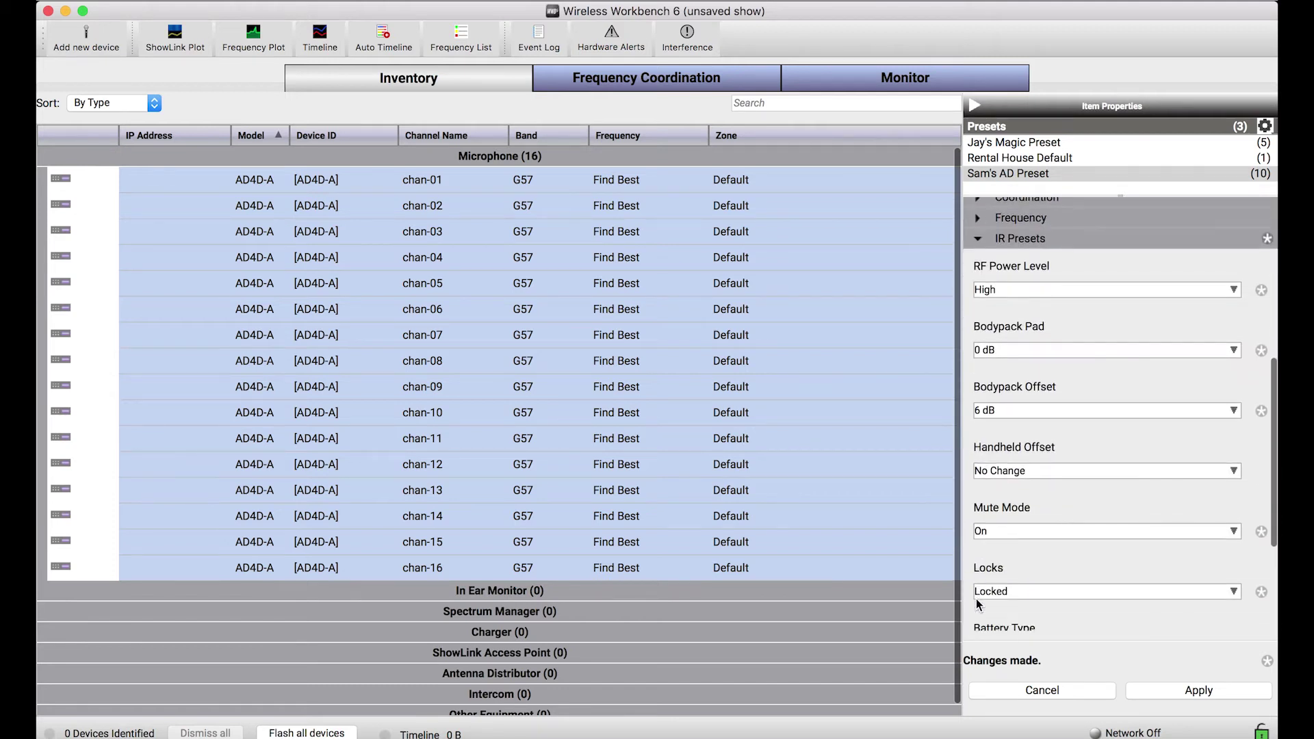
pyautogui.click(978, 238)
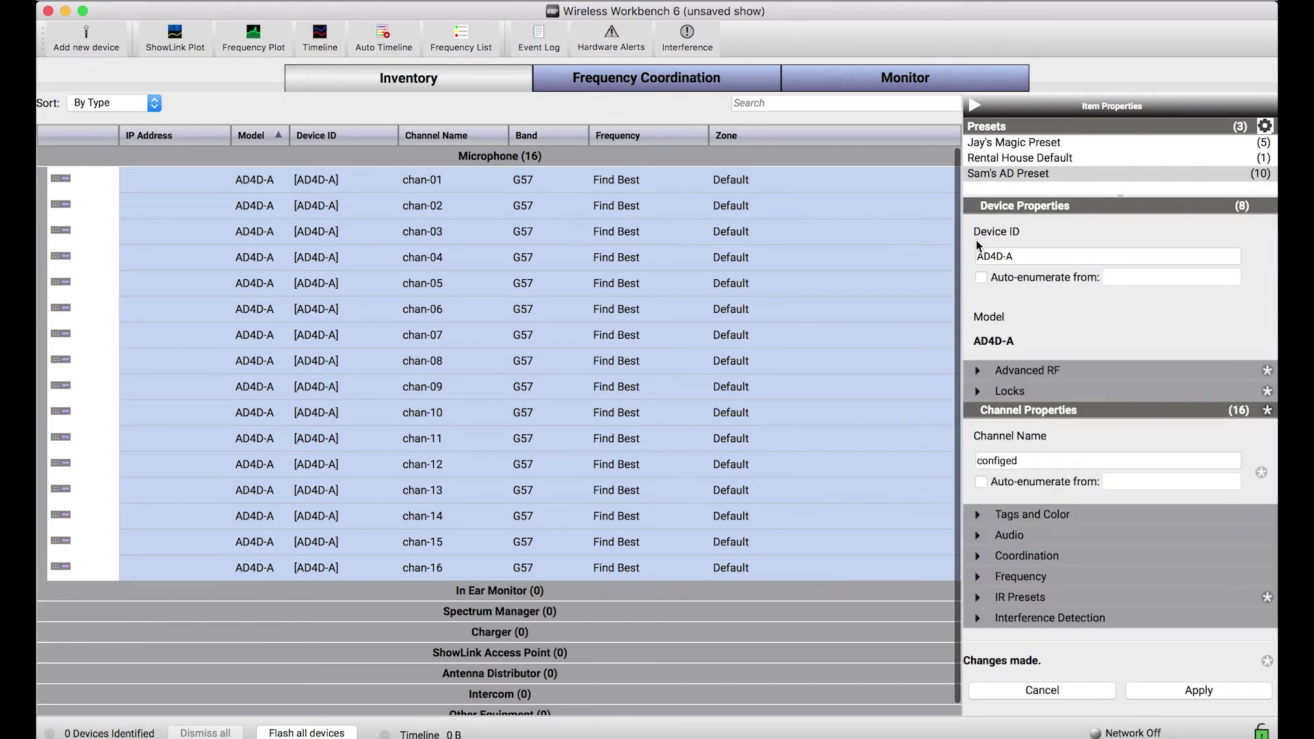
# Apply the staged preset so all 16 channels read 'configed' on band G57, then select the first channel
pyautogui.click(1172, 690)
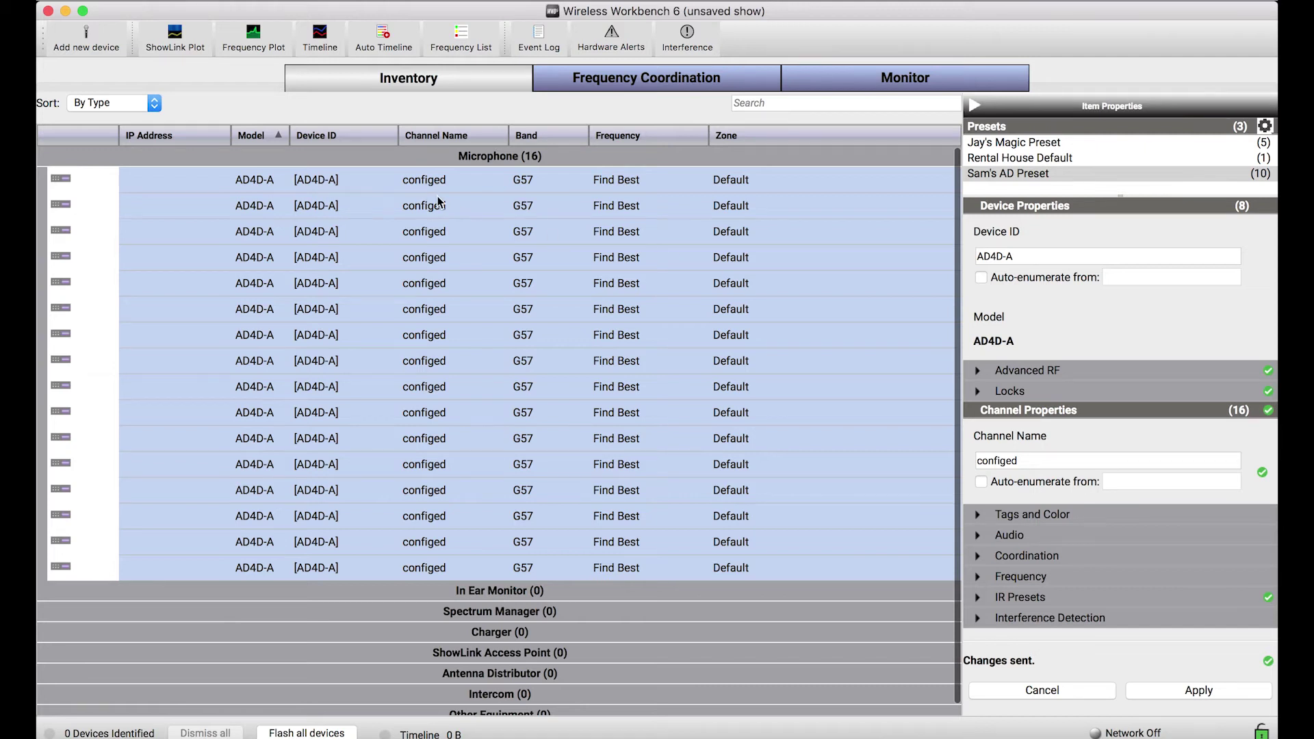
pyautogui.click(481, 257)
pyautogui.click(453, 181)
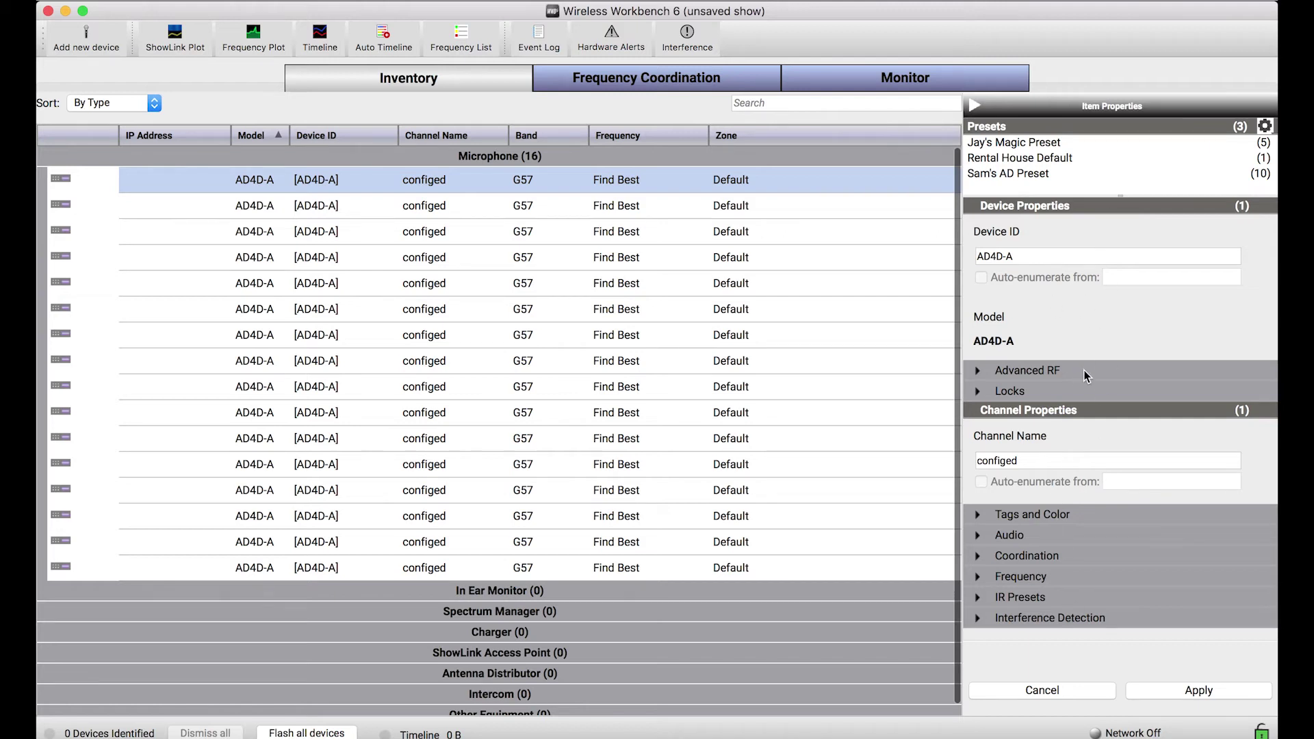
# Save the current settings as a new preset named 'Rental House Main Preset'
pyautogui.click(1265, 126)
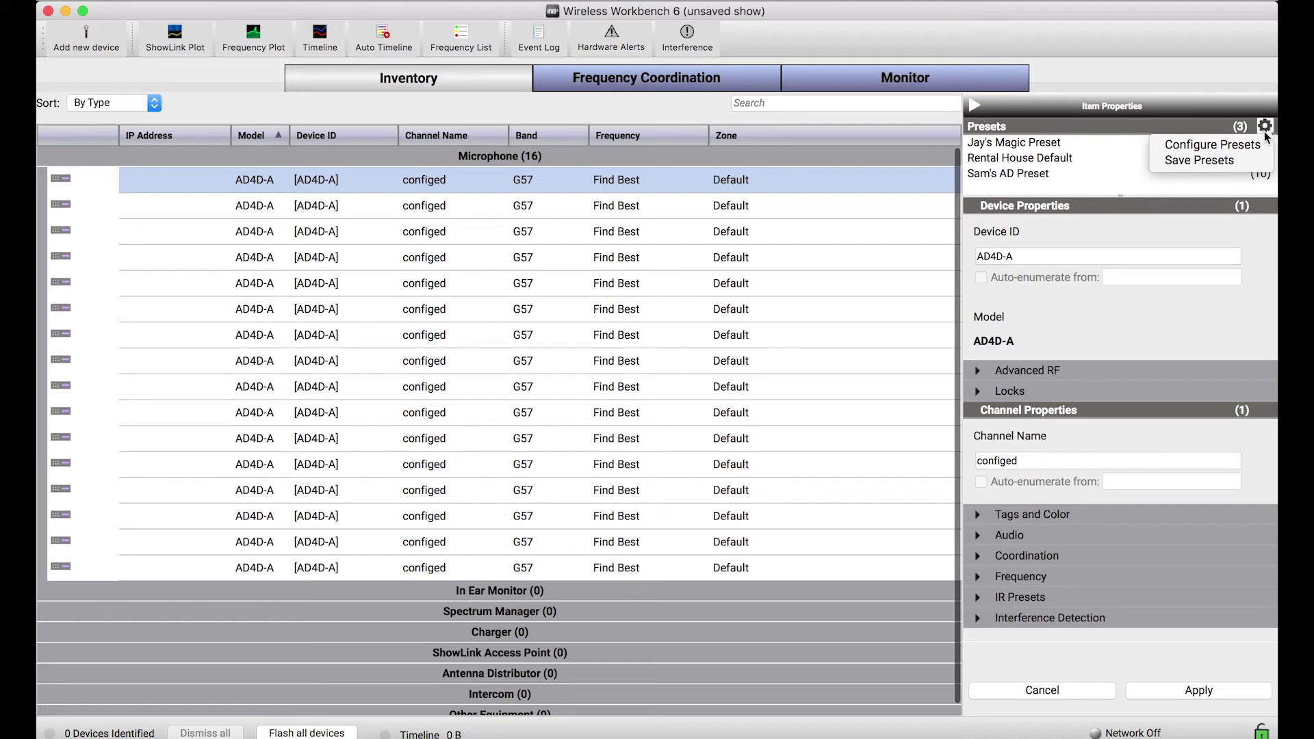
pyautogui.click(1236, 162)
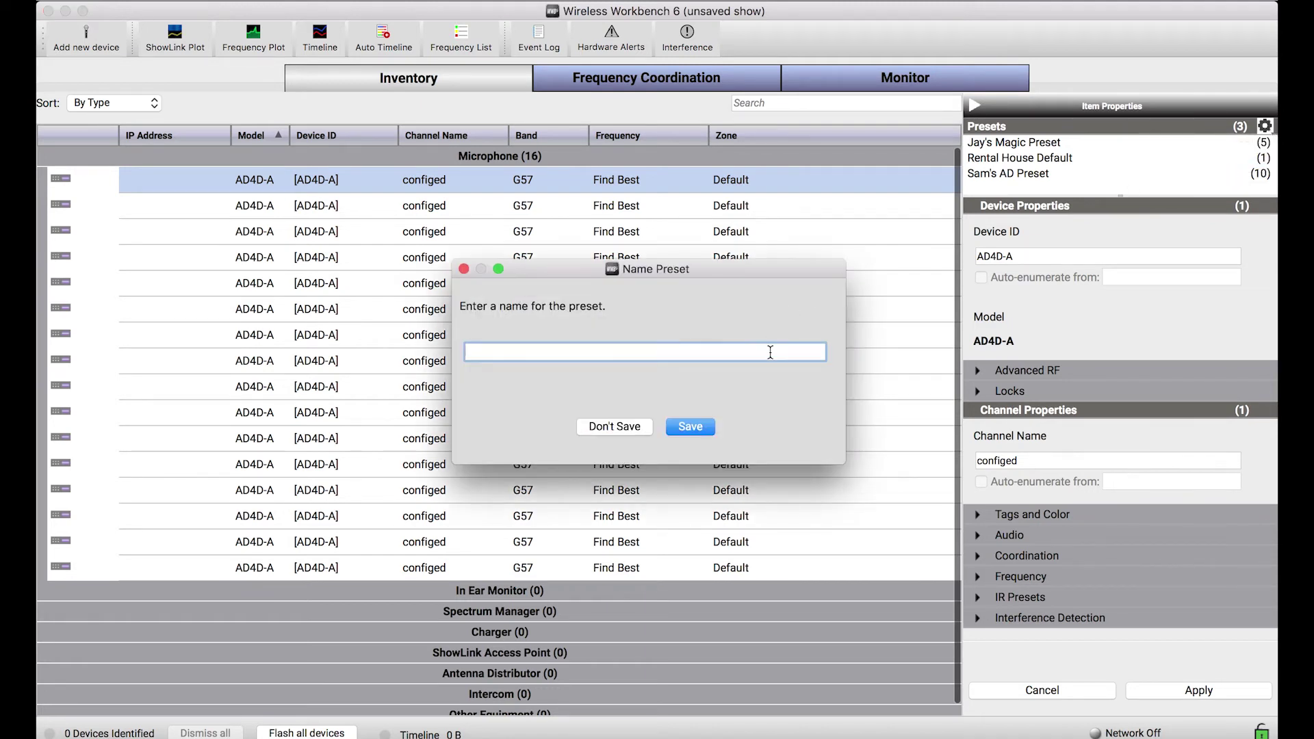
pyautogui.write('Rental House ')
pyautogui.write('Main Preset')
pyautogui.click(701, 429)
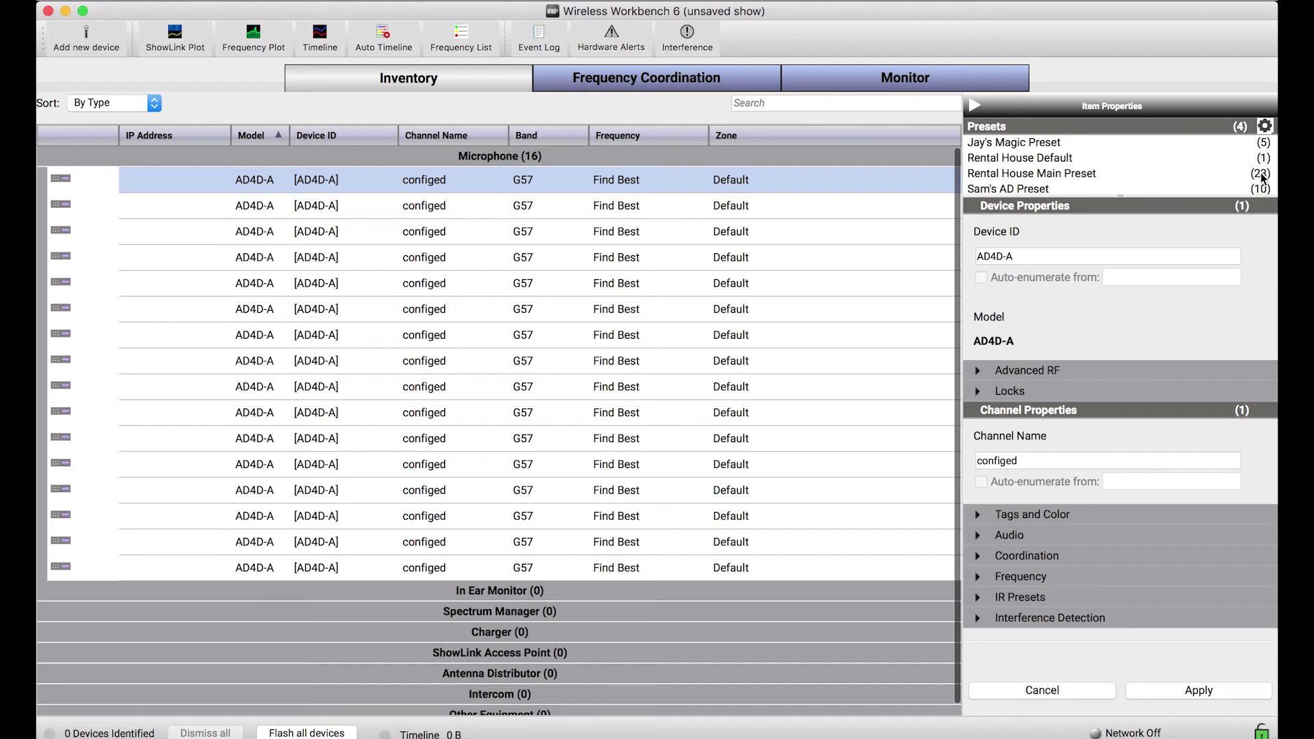
pyautogui.click(1266, 127)
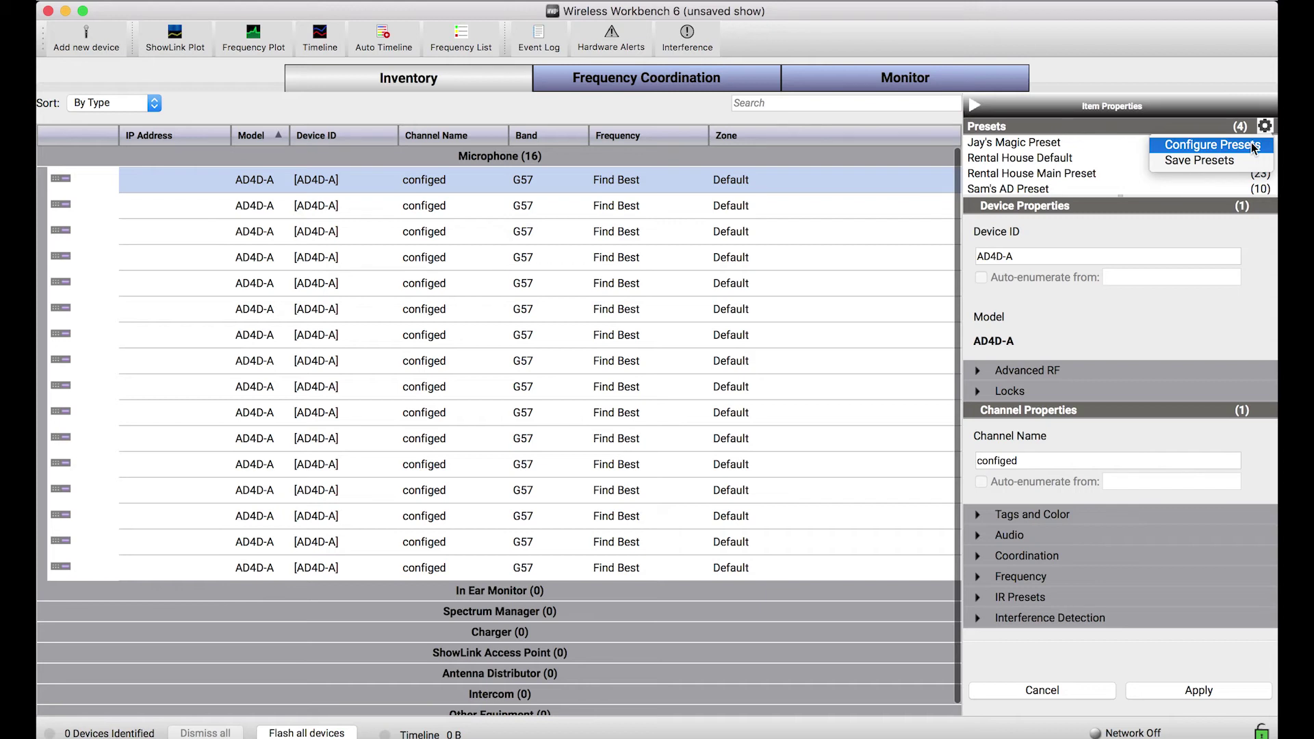
# Open the Preset Configuration window from the application menu
pyautogui.press('Escape')
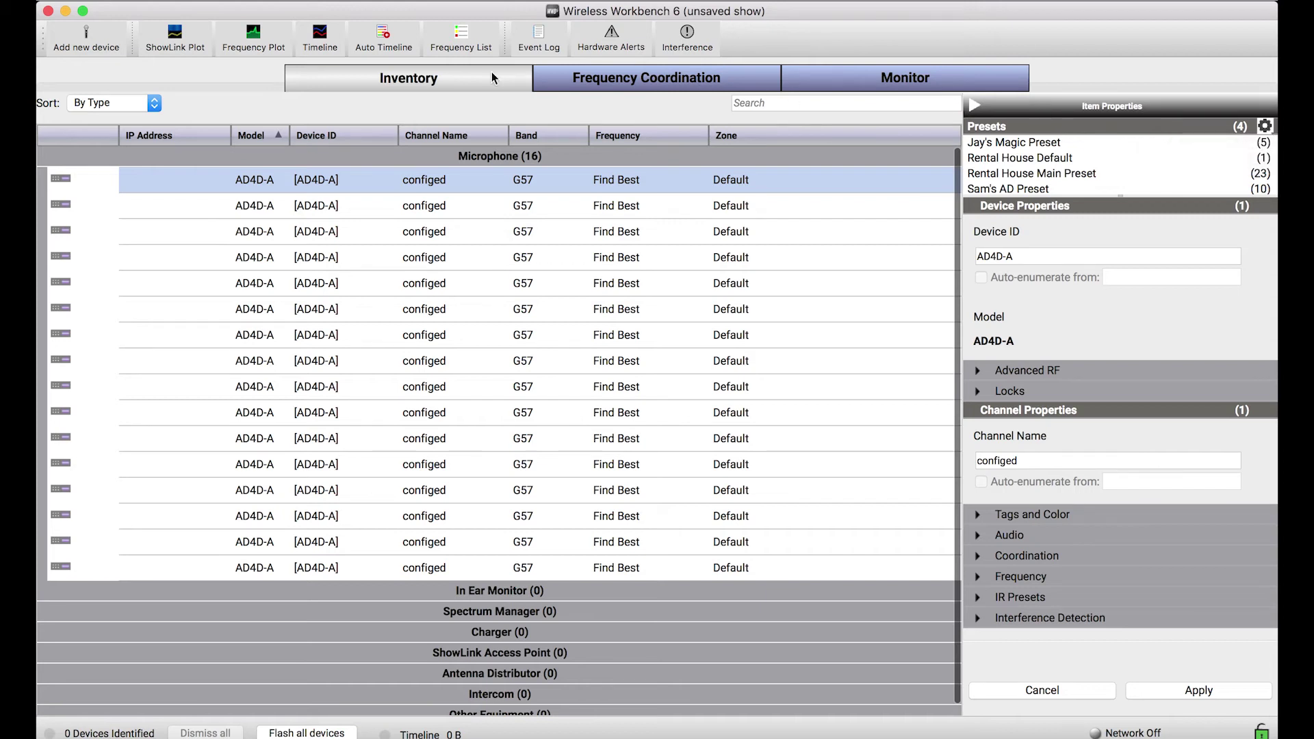
pyautogui.click(312, 2)
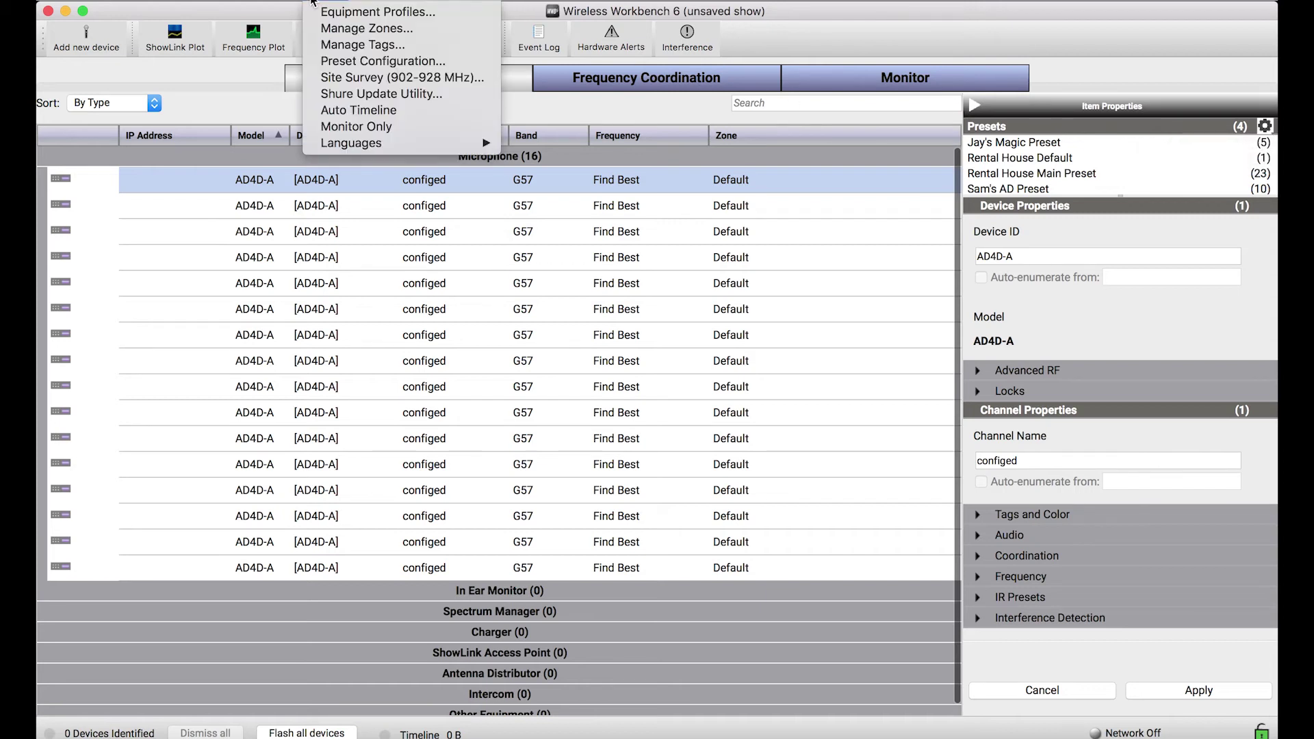
pyautogui.click(371, 62)
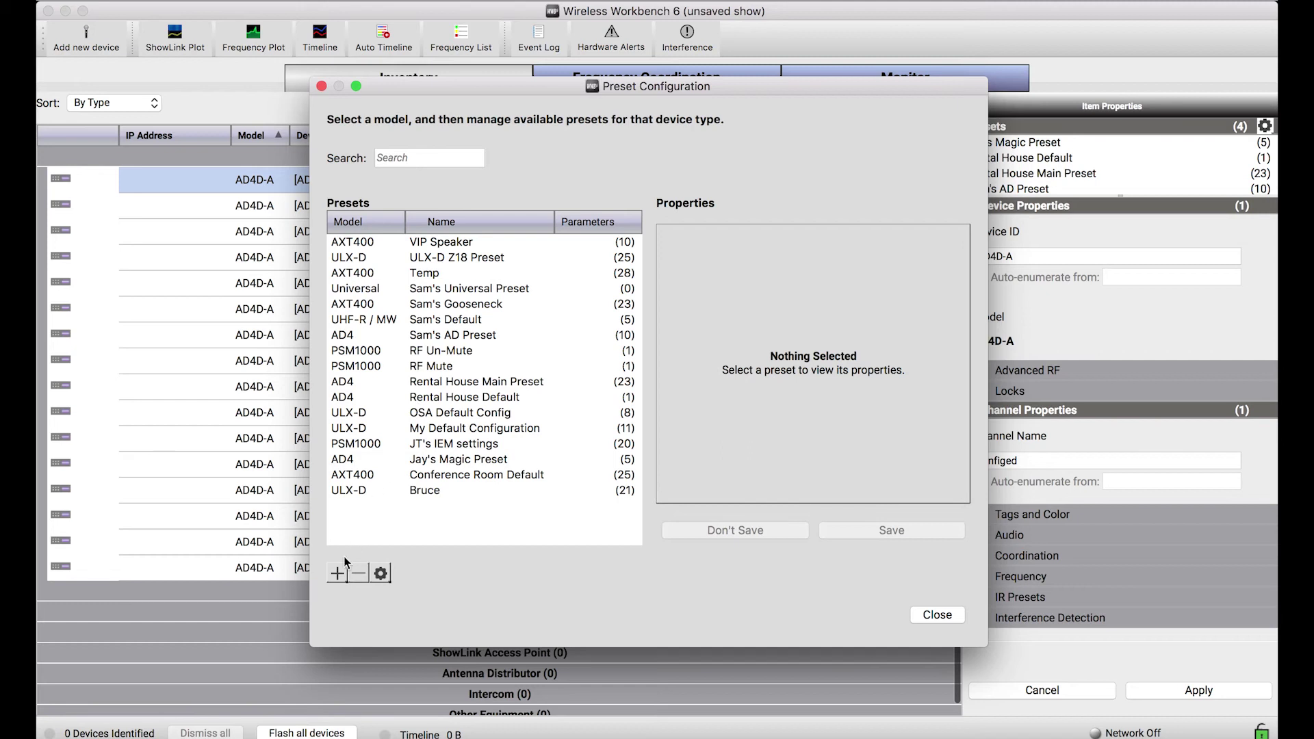
# Add an empty AD4 preset named 'AD Preset' and select it
pyautogui.click(336, 576)
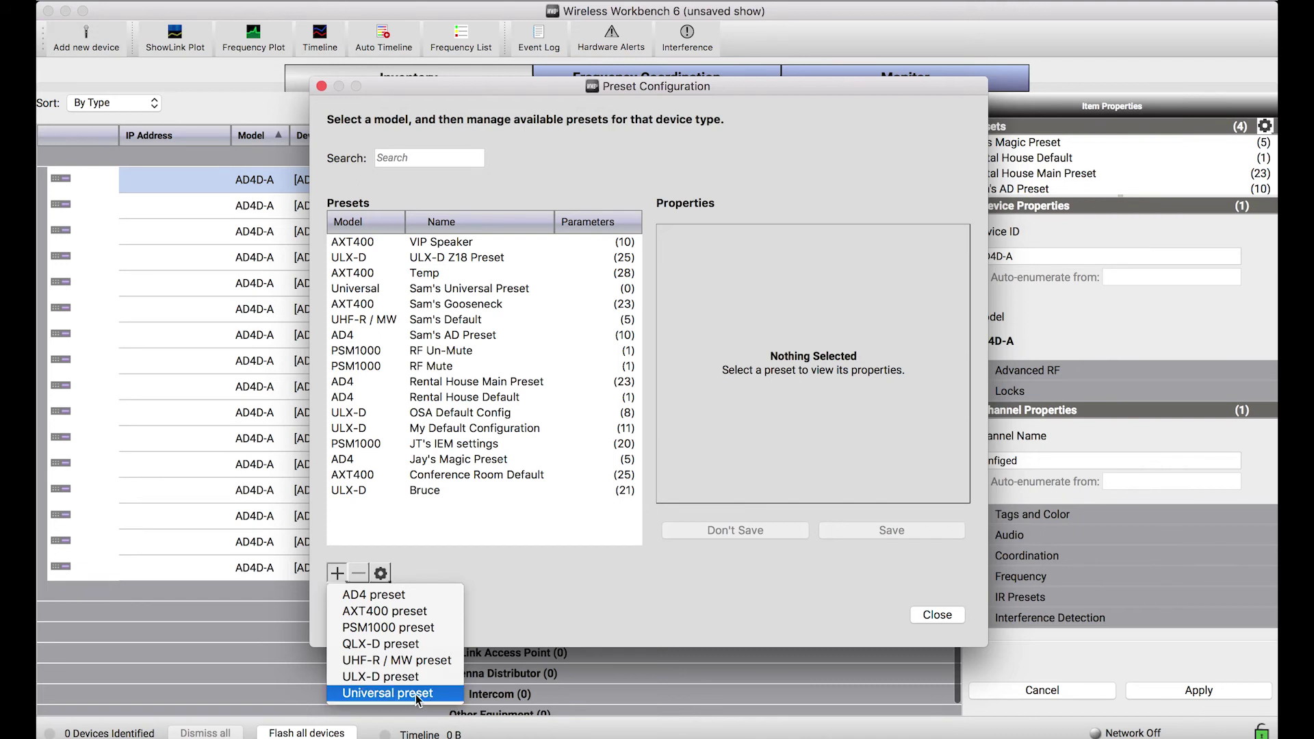
pyautogui.click(391, 595)
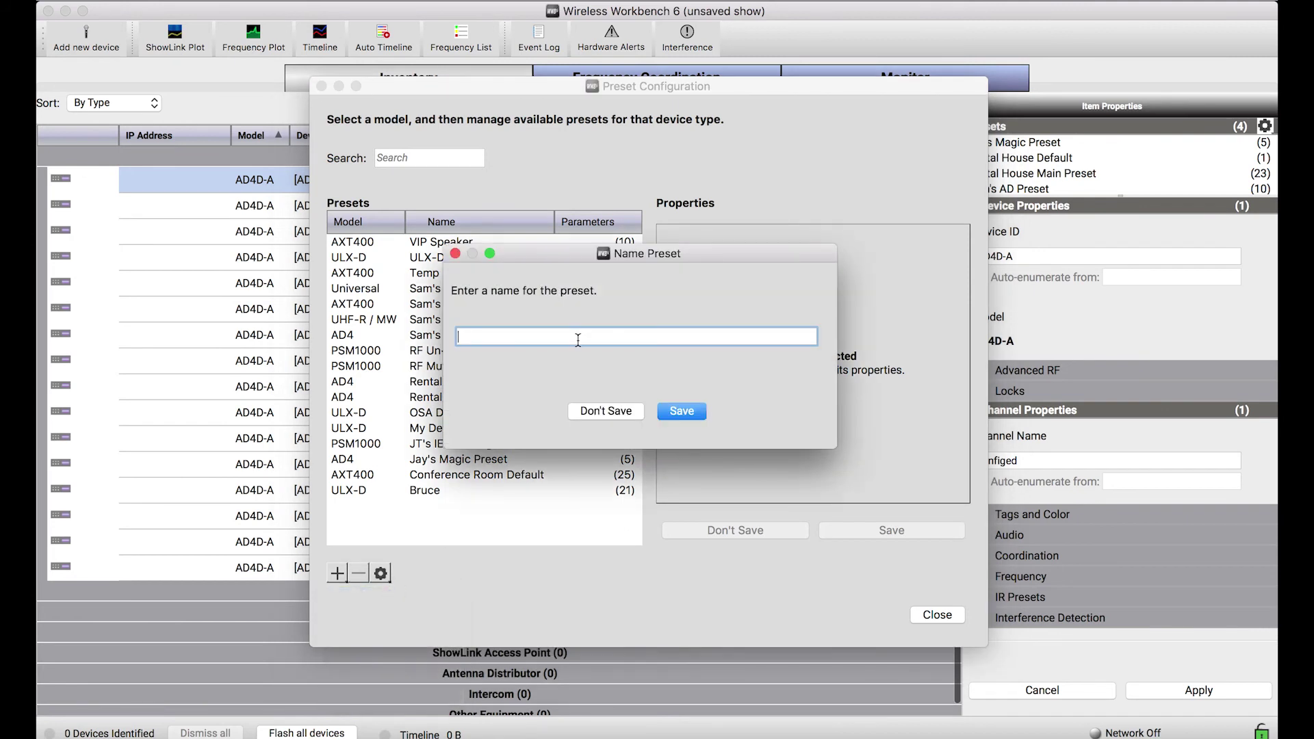
pyautogui.write('AD Preset')
pyautogui.click(694, 412)
pyautogui.click(429, 505)
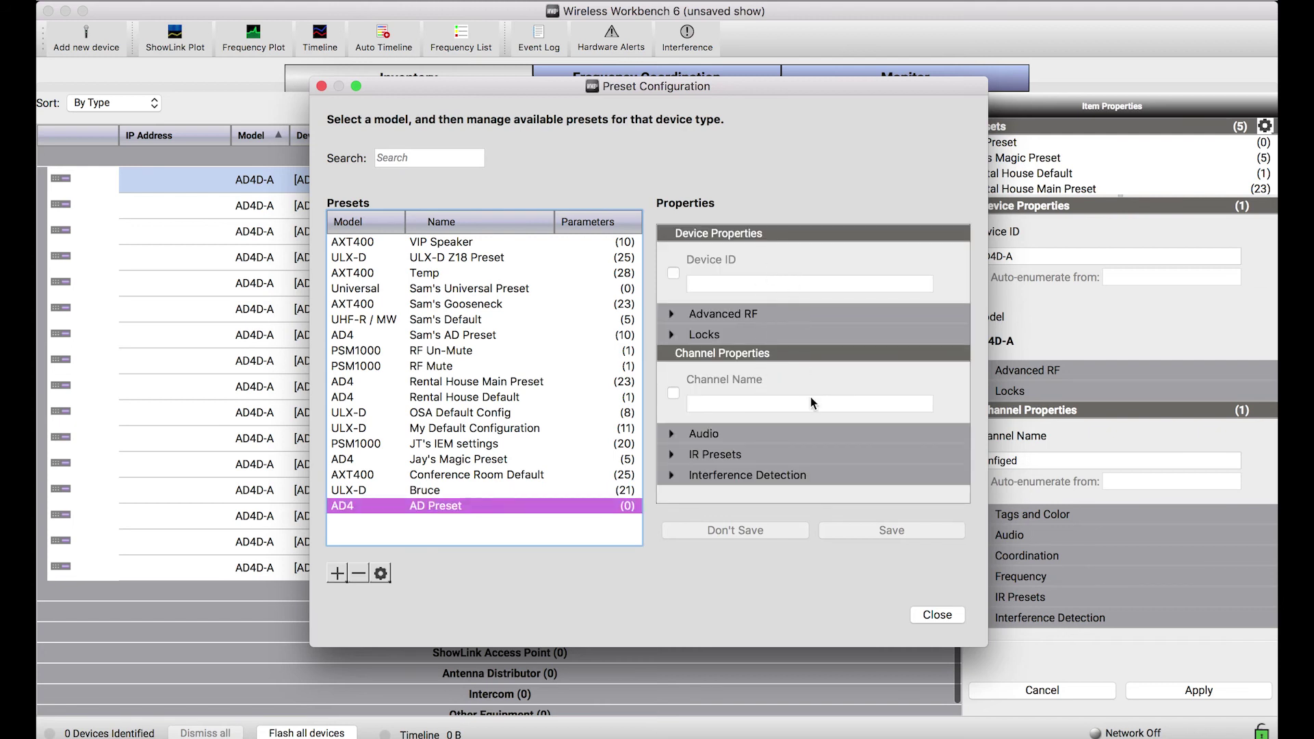
# Set AD Preset's Device ID to 'Device-', save it, and close the window
pyautogui.click(675, 275)
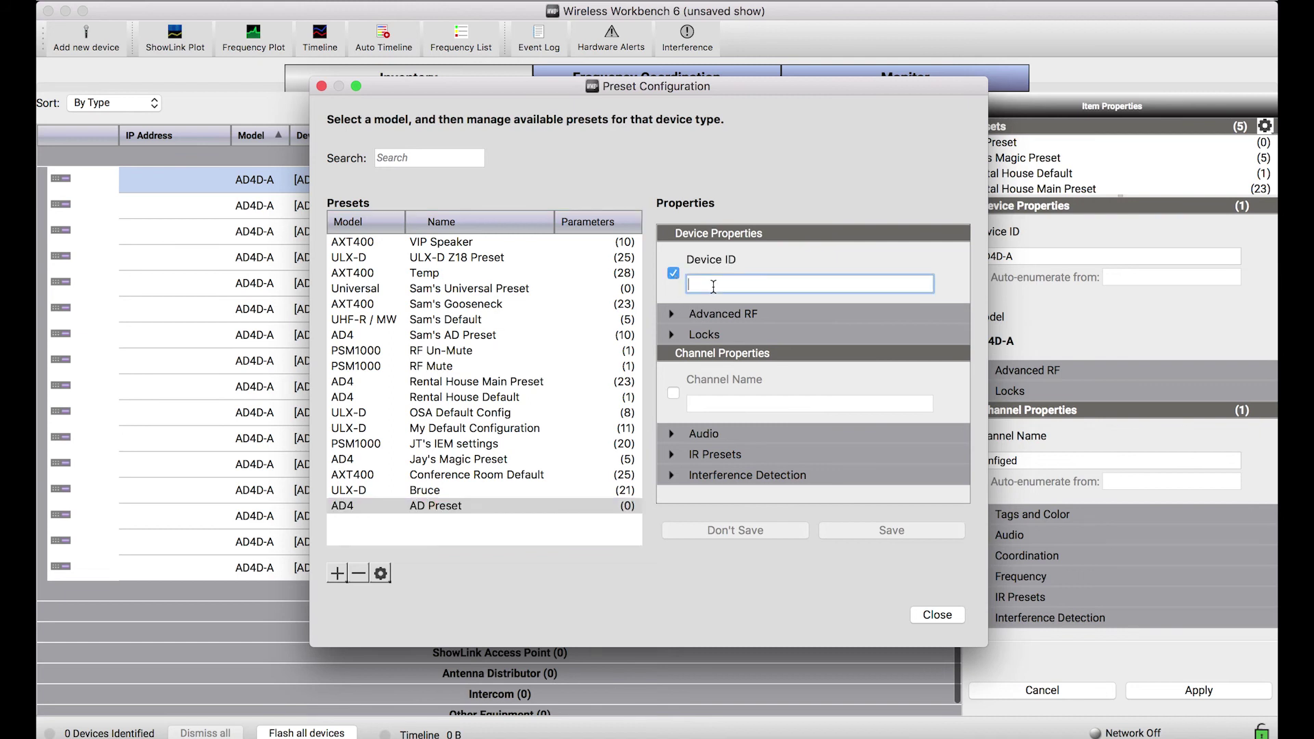
pyautogui.write('Device')
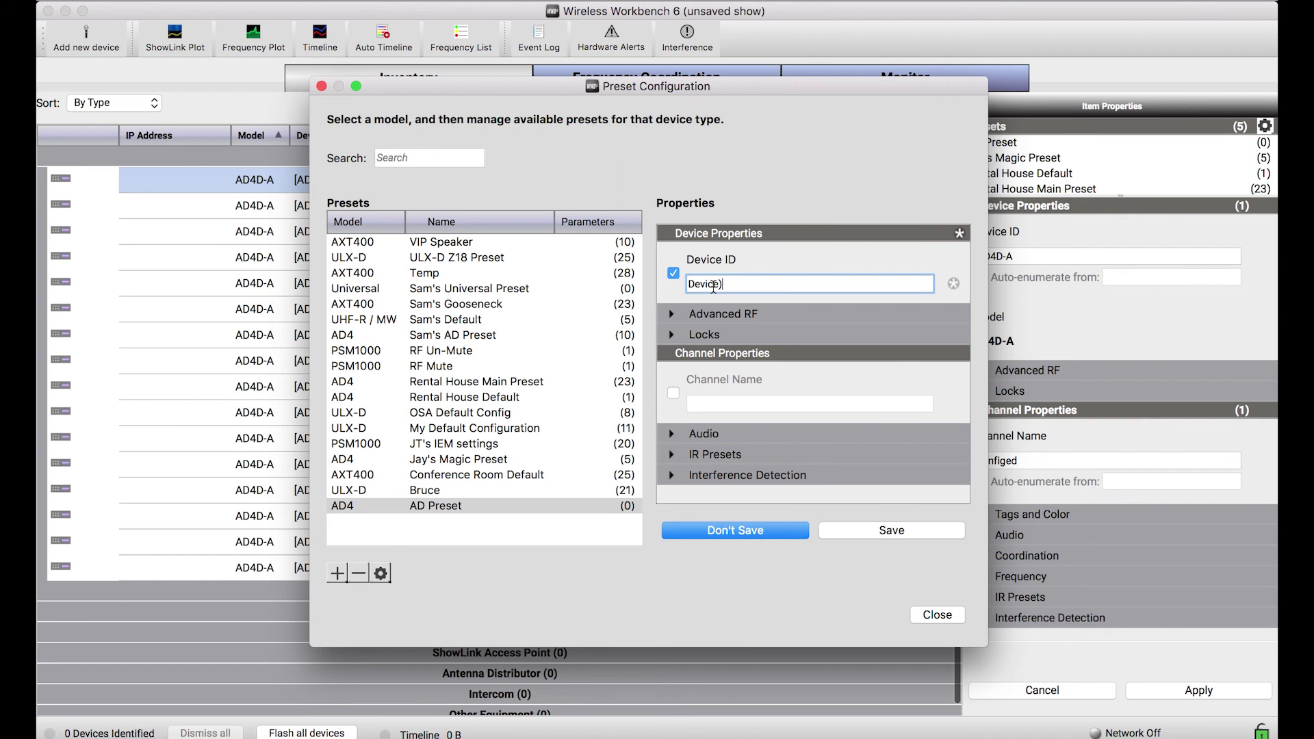
pyautogui.write('-')
pyautogui.click(672, 315)
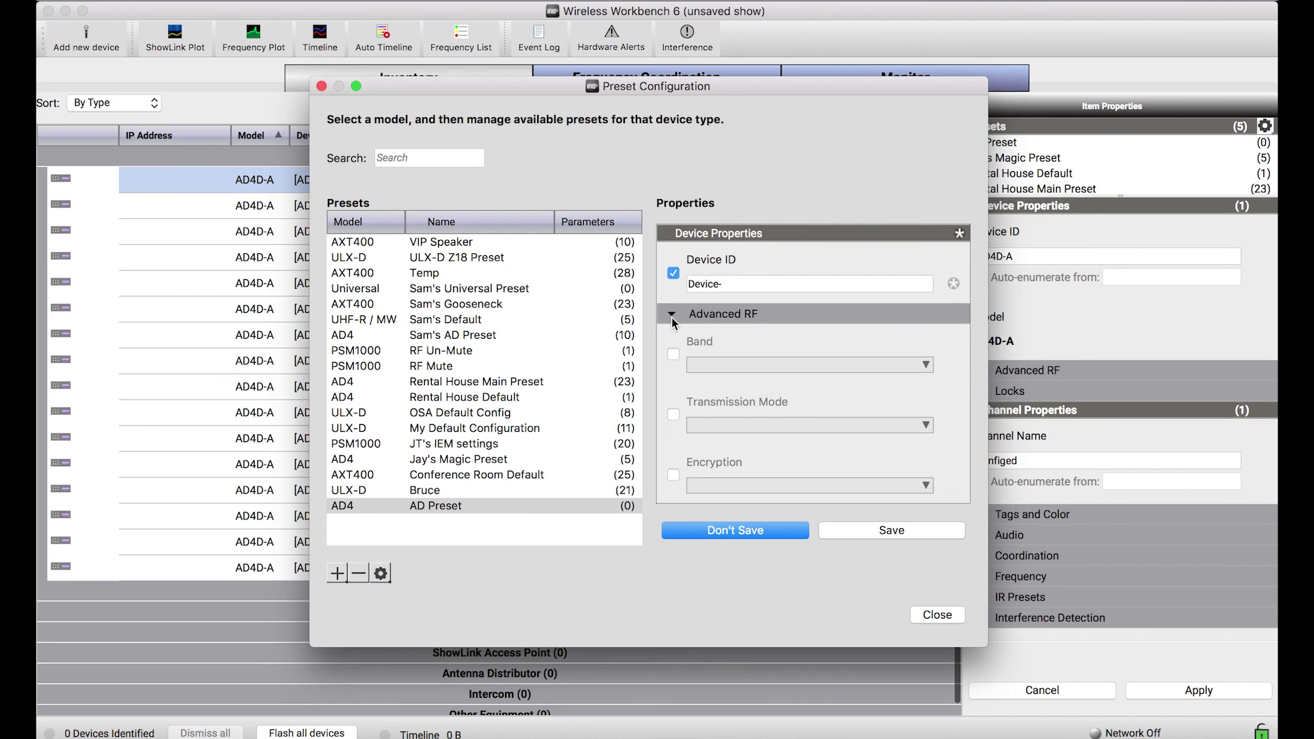
pyautogui.click(672, 319)
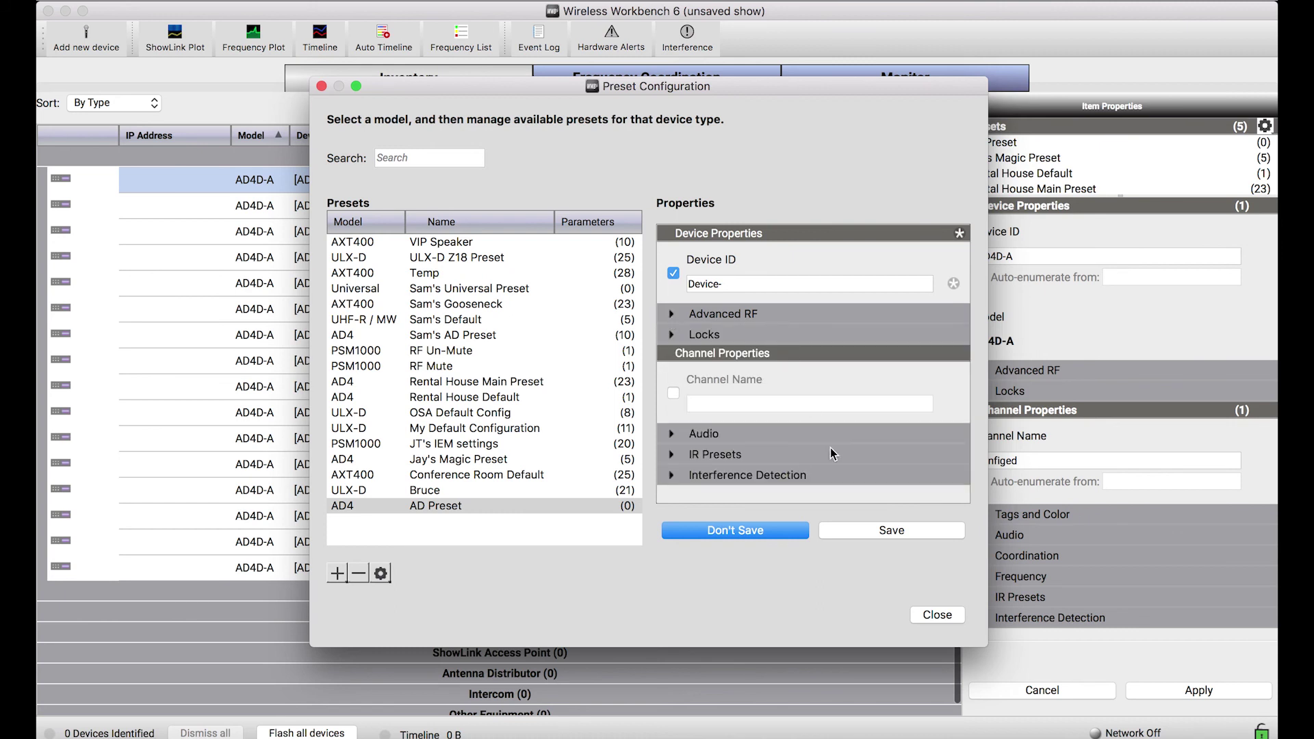
pyautogui.click(868, 534)
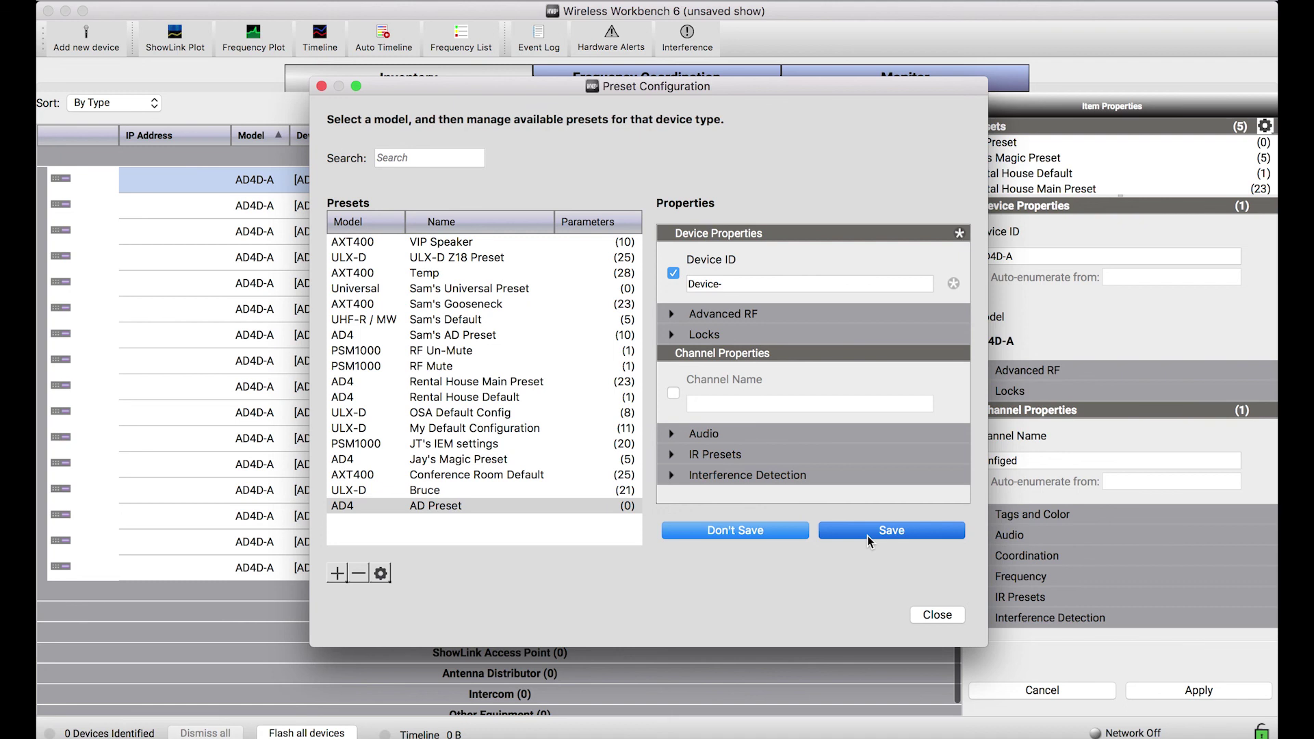
pyautogui.click(938, 615)
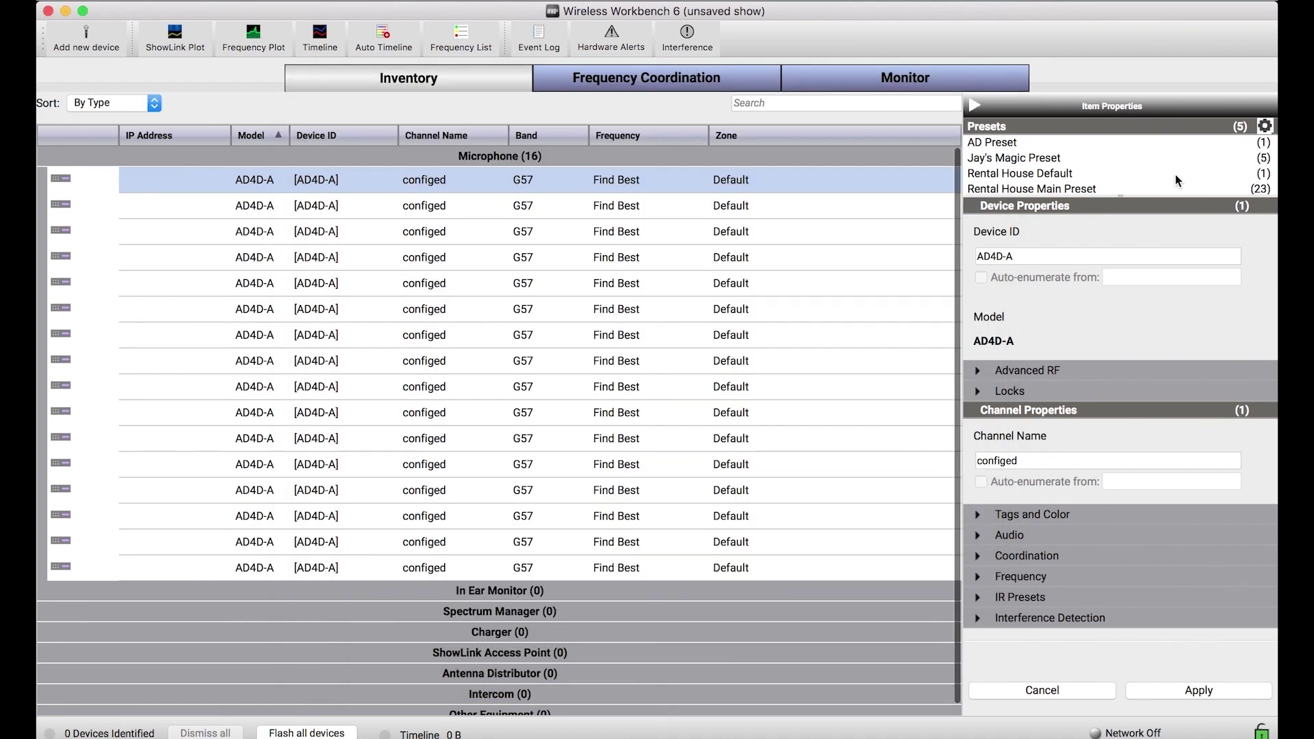
pyautogui.scroll(-1, 1175, 175)
pyautogui.scroll(-1, 1176, 175)
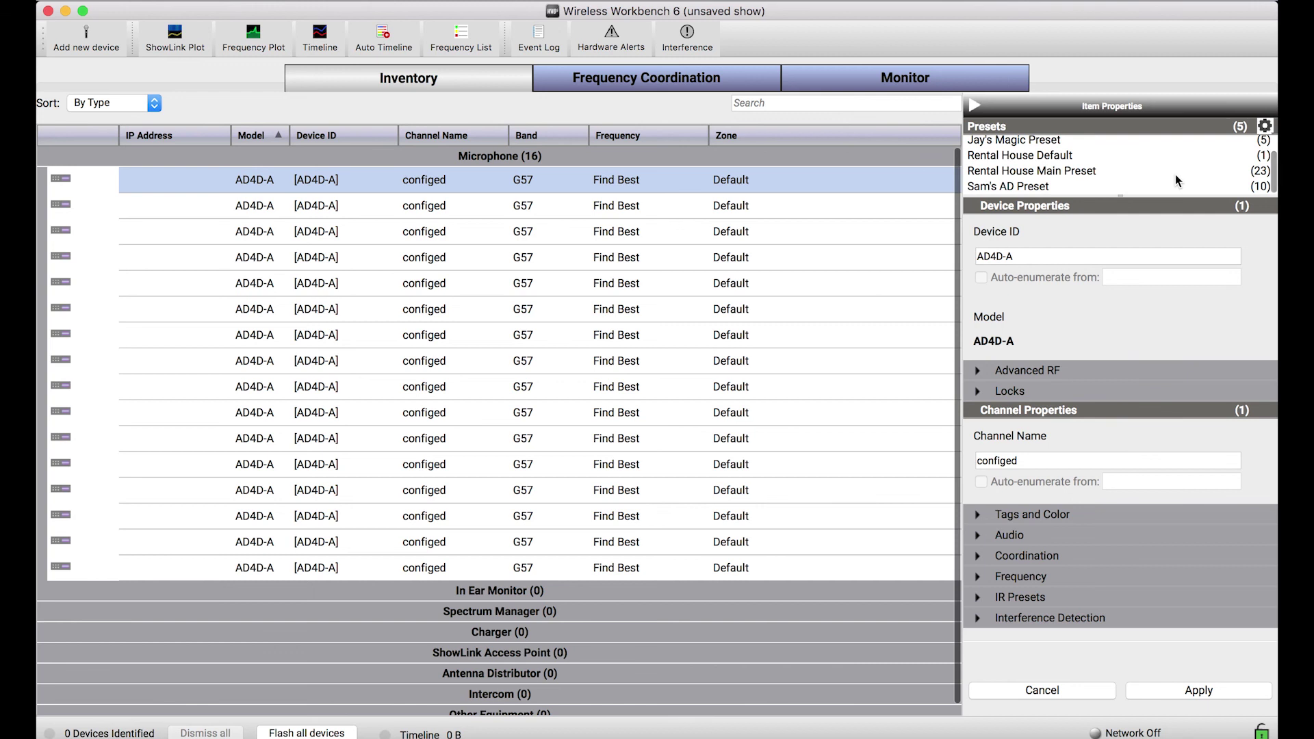